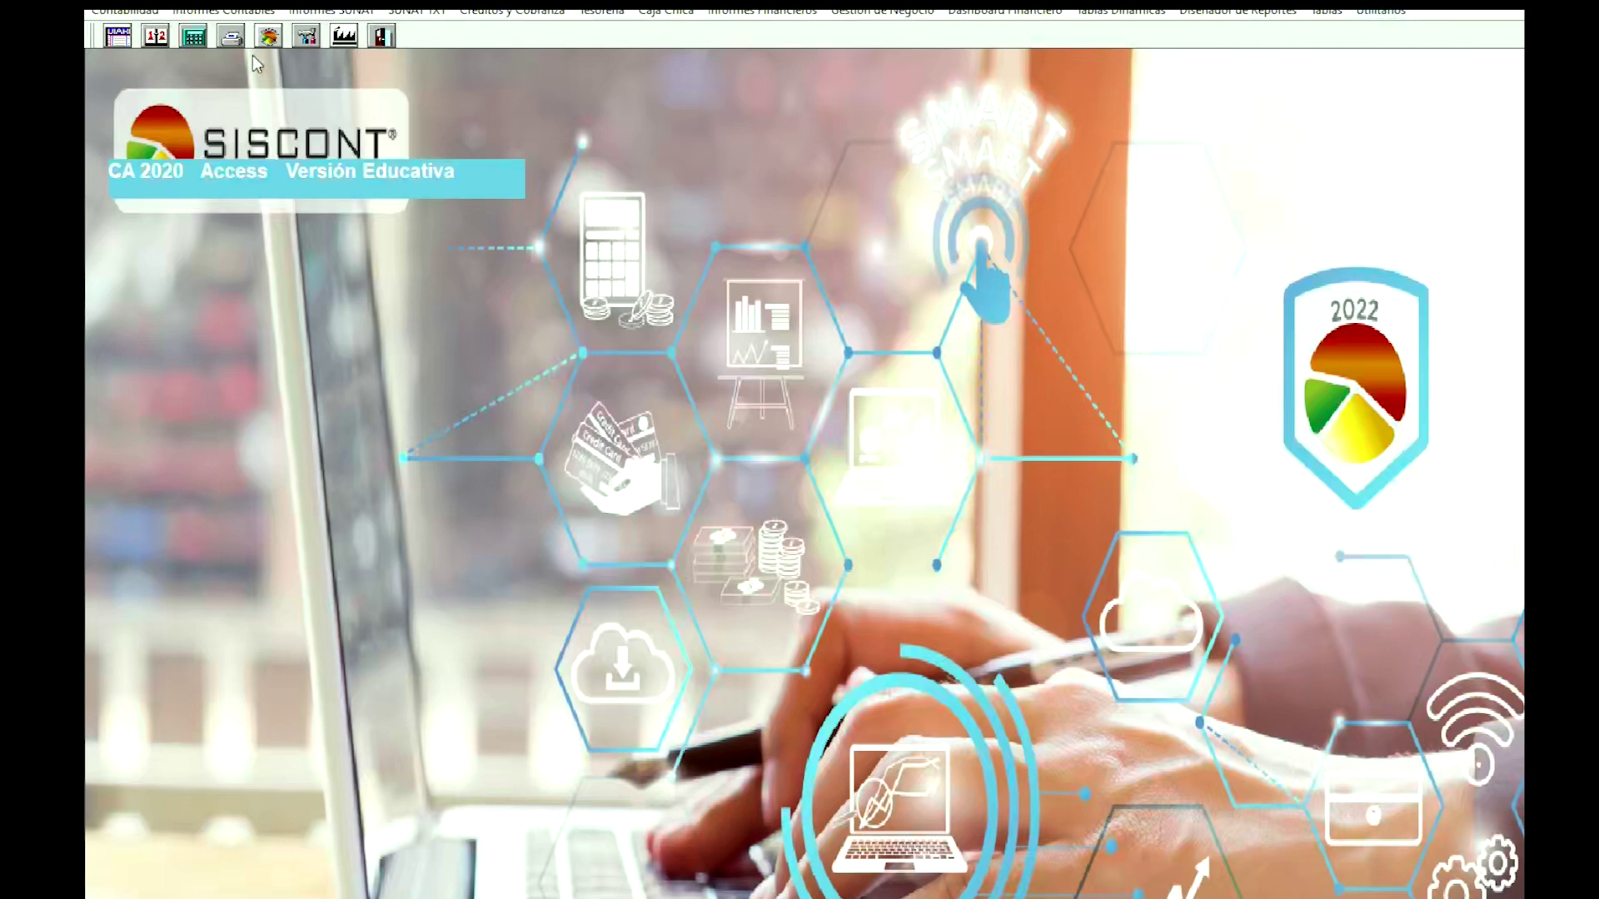
# Open the Utilitarios menu from SISCONT's main screen.
pyautogui.click(1379, 12)
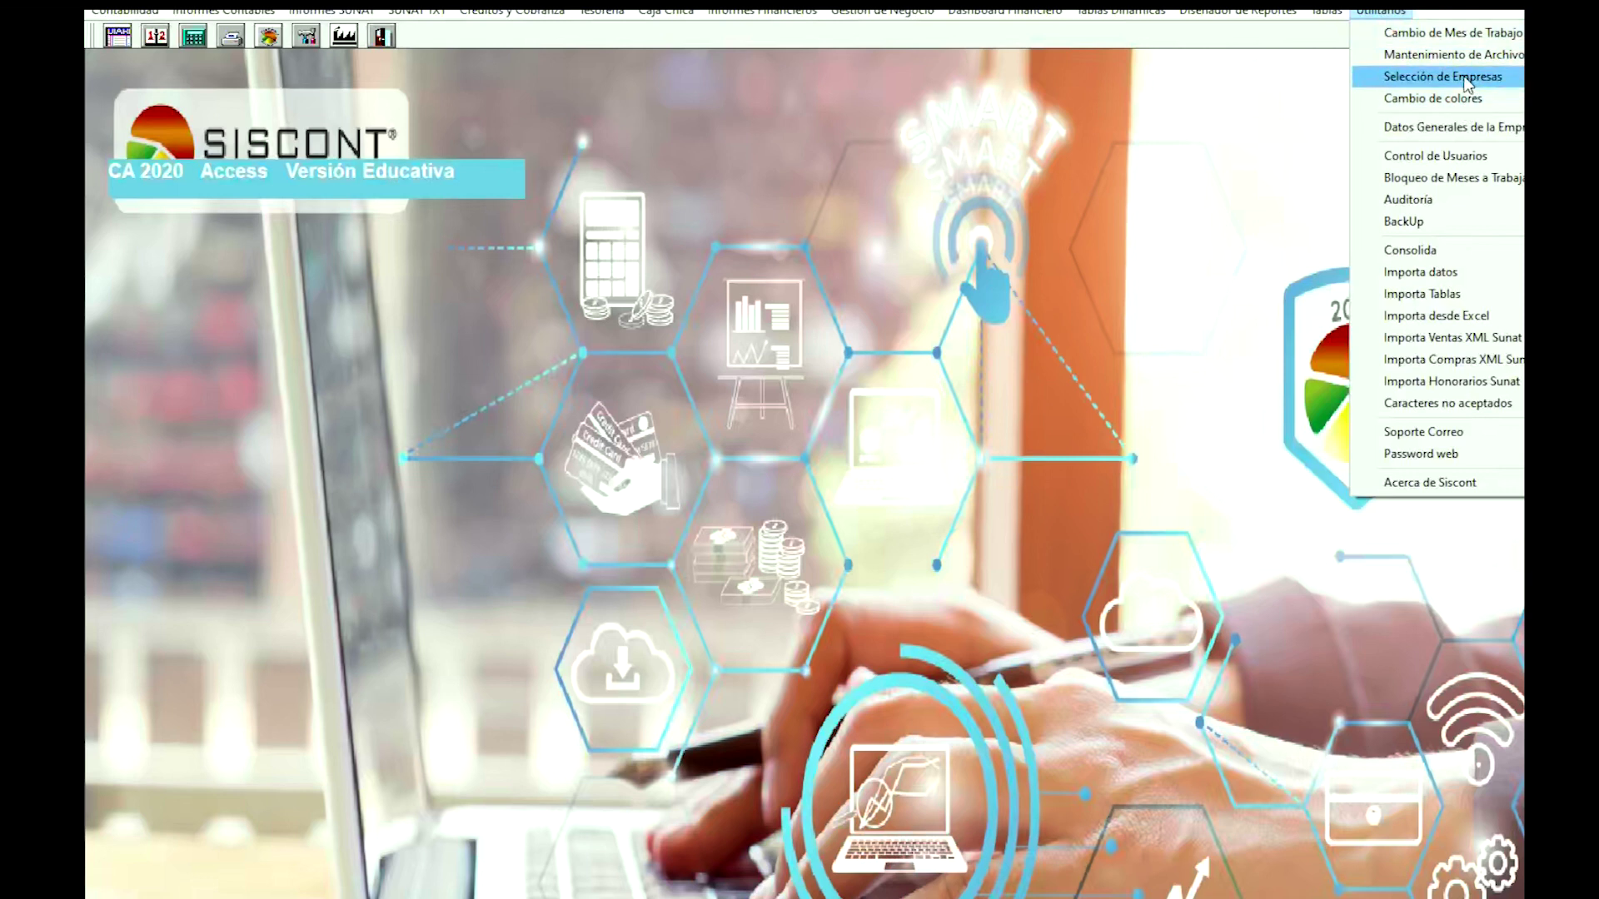
# Open Selección de Empresas and start a new company record beside DEMO1.
pyautogui.click(1466, 78)
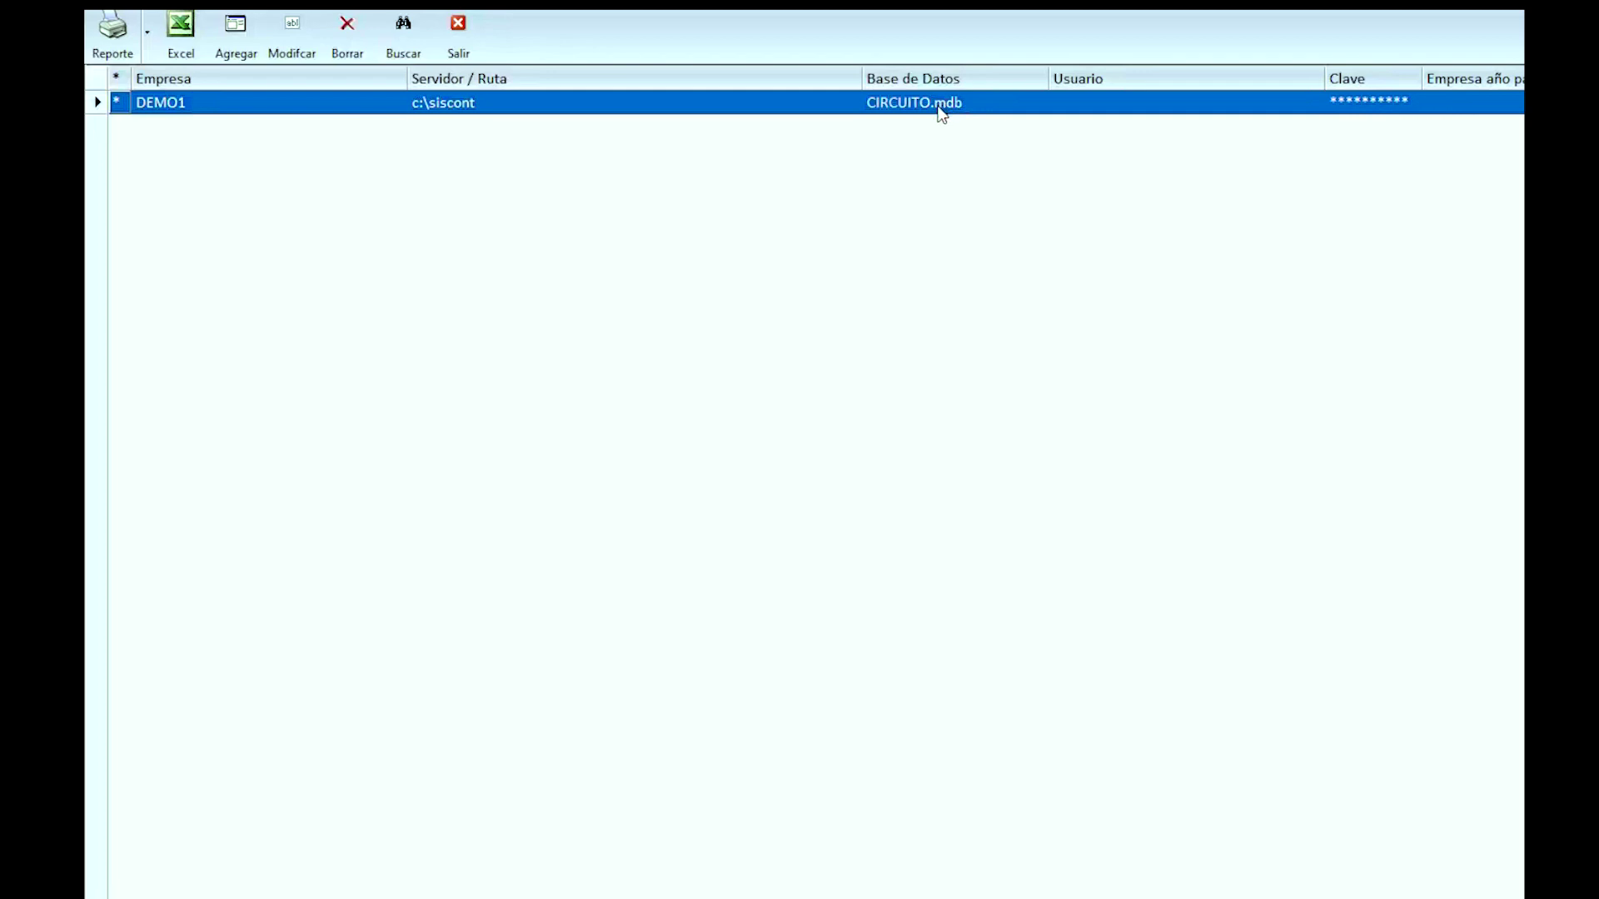
pyautogui.click(237, 30)
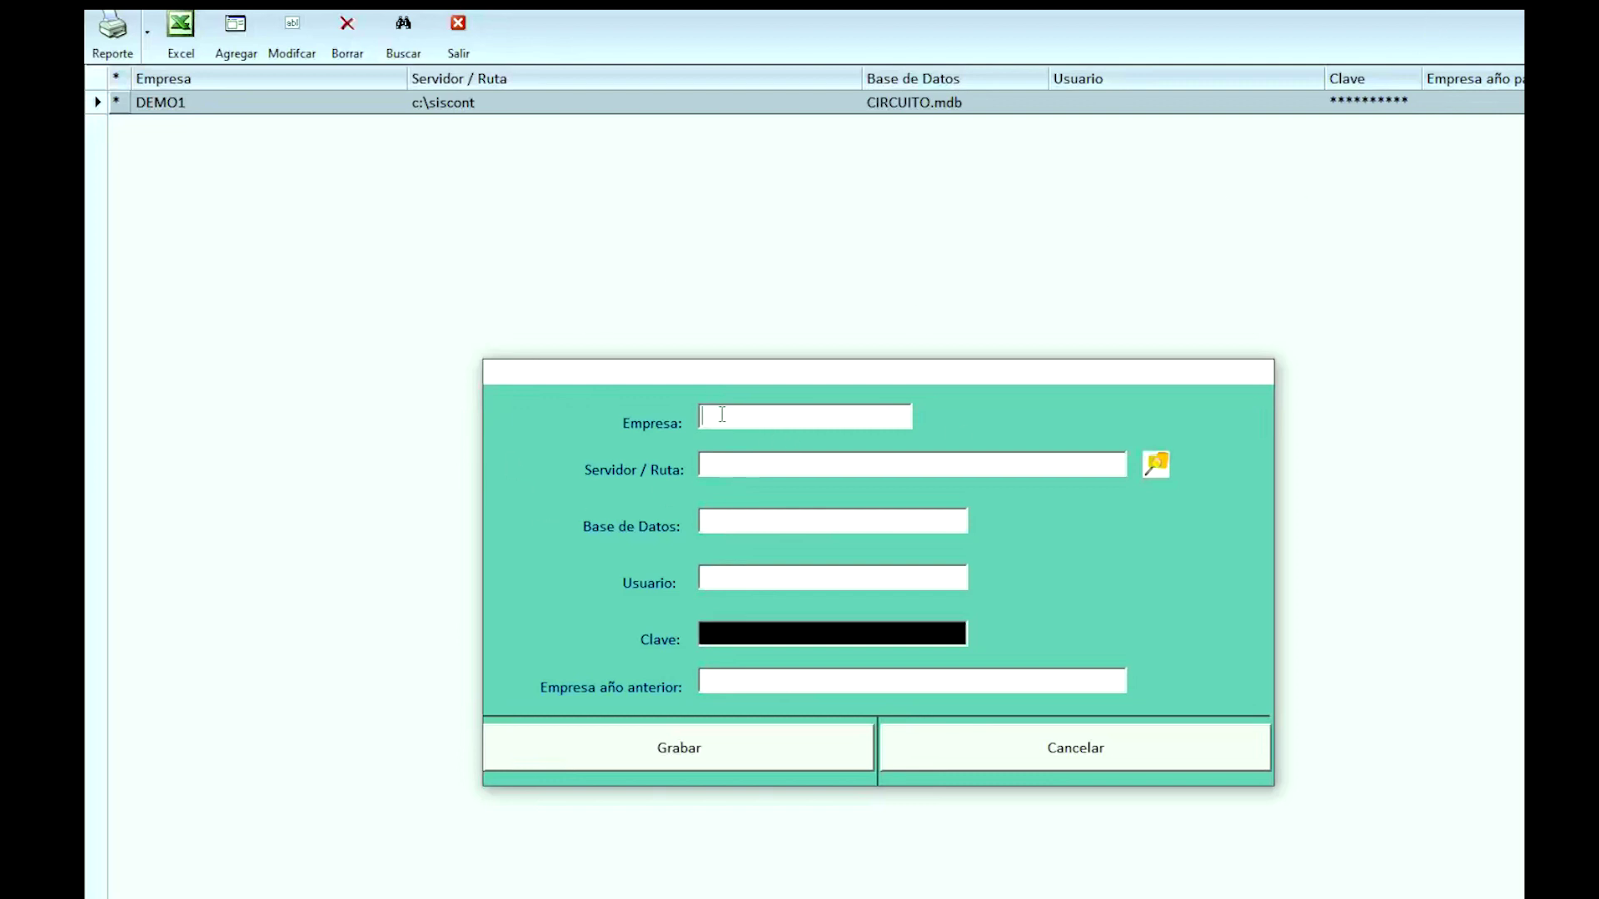
# Enter 'WCQ SAC.' as the company name and move to the server path field.
pyautogui.write('WCQ SAC.')
pyautogui.press('Tab')
# Set the server path to C:\Siscont via the folder browser.
pyautogui.click(1157, 463)
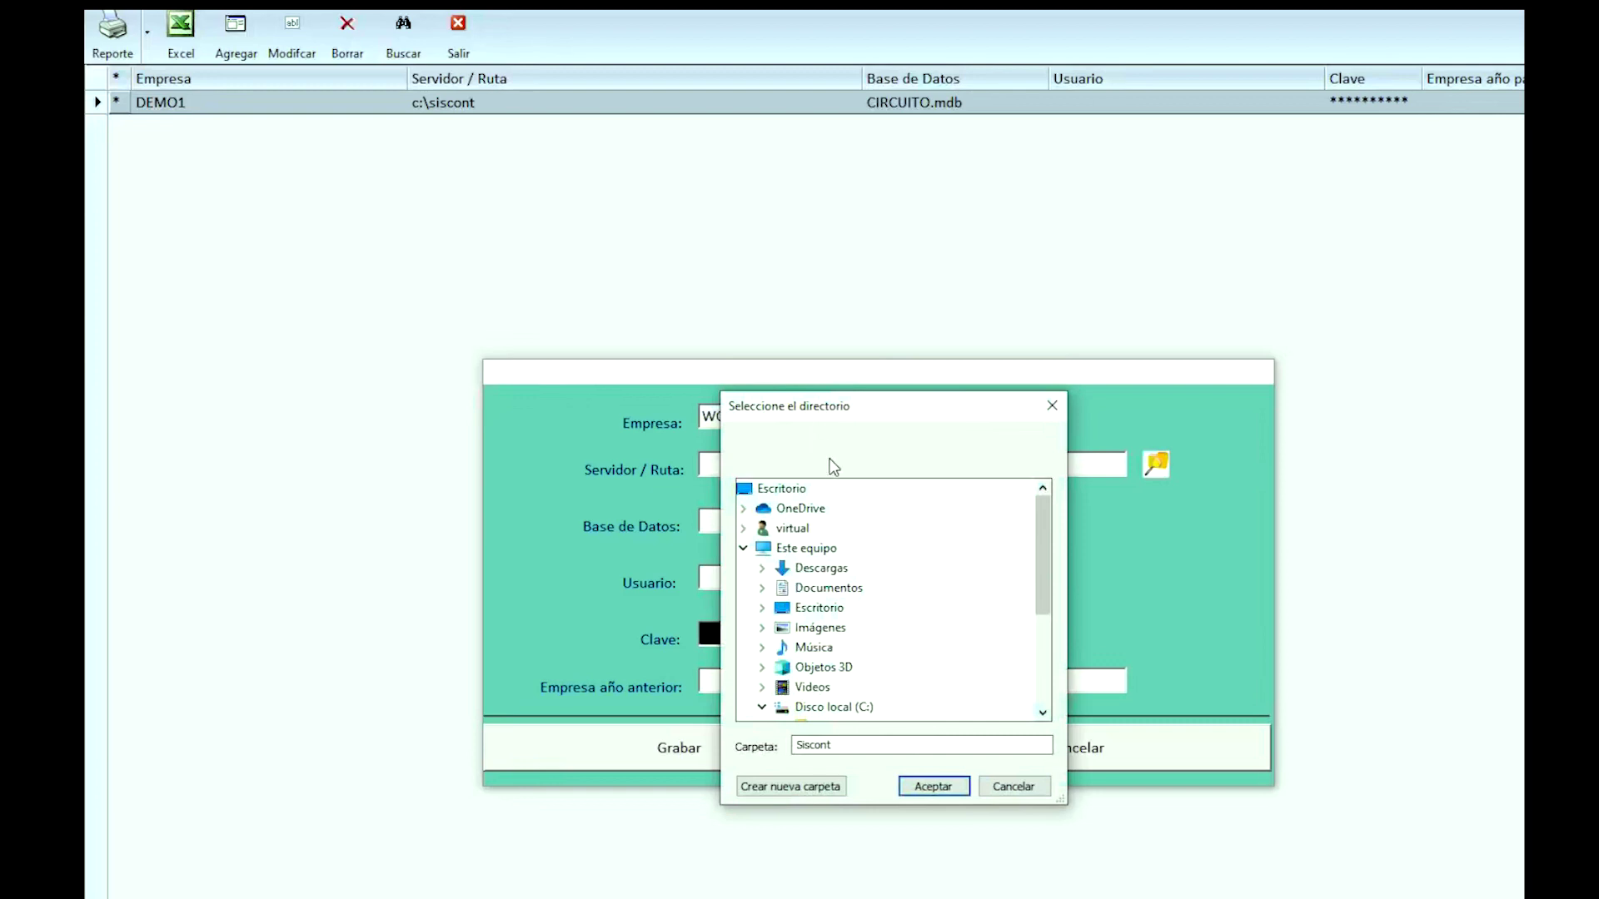
pyautogui.scroll(-3, 837, 633)
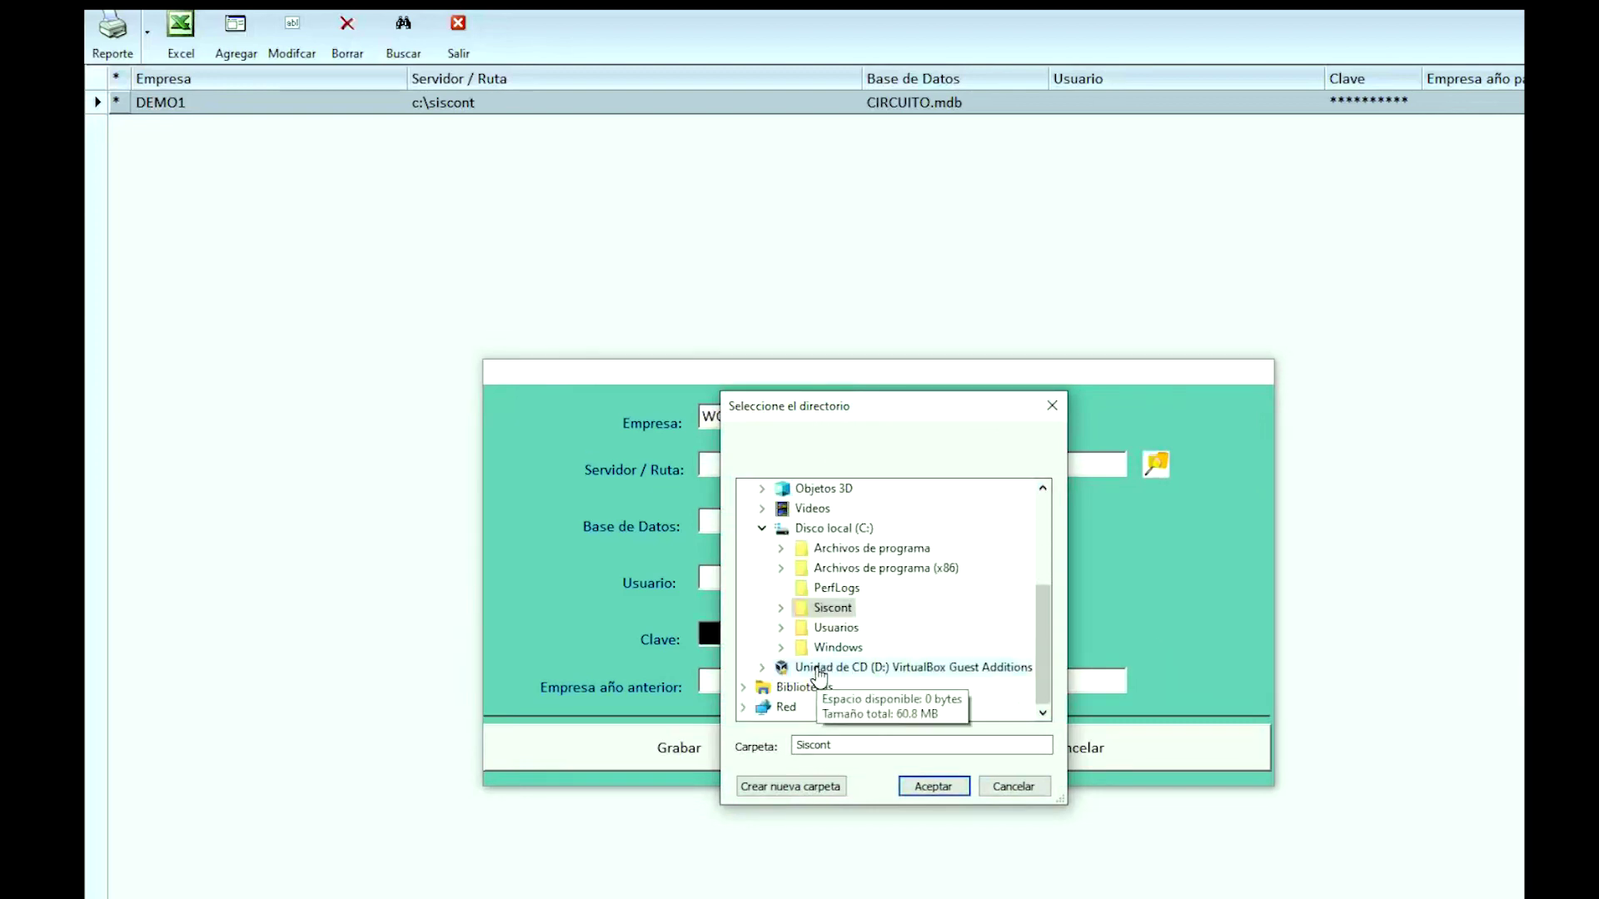
pyautogui.click(831, 609)
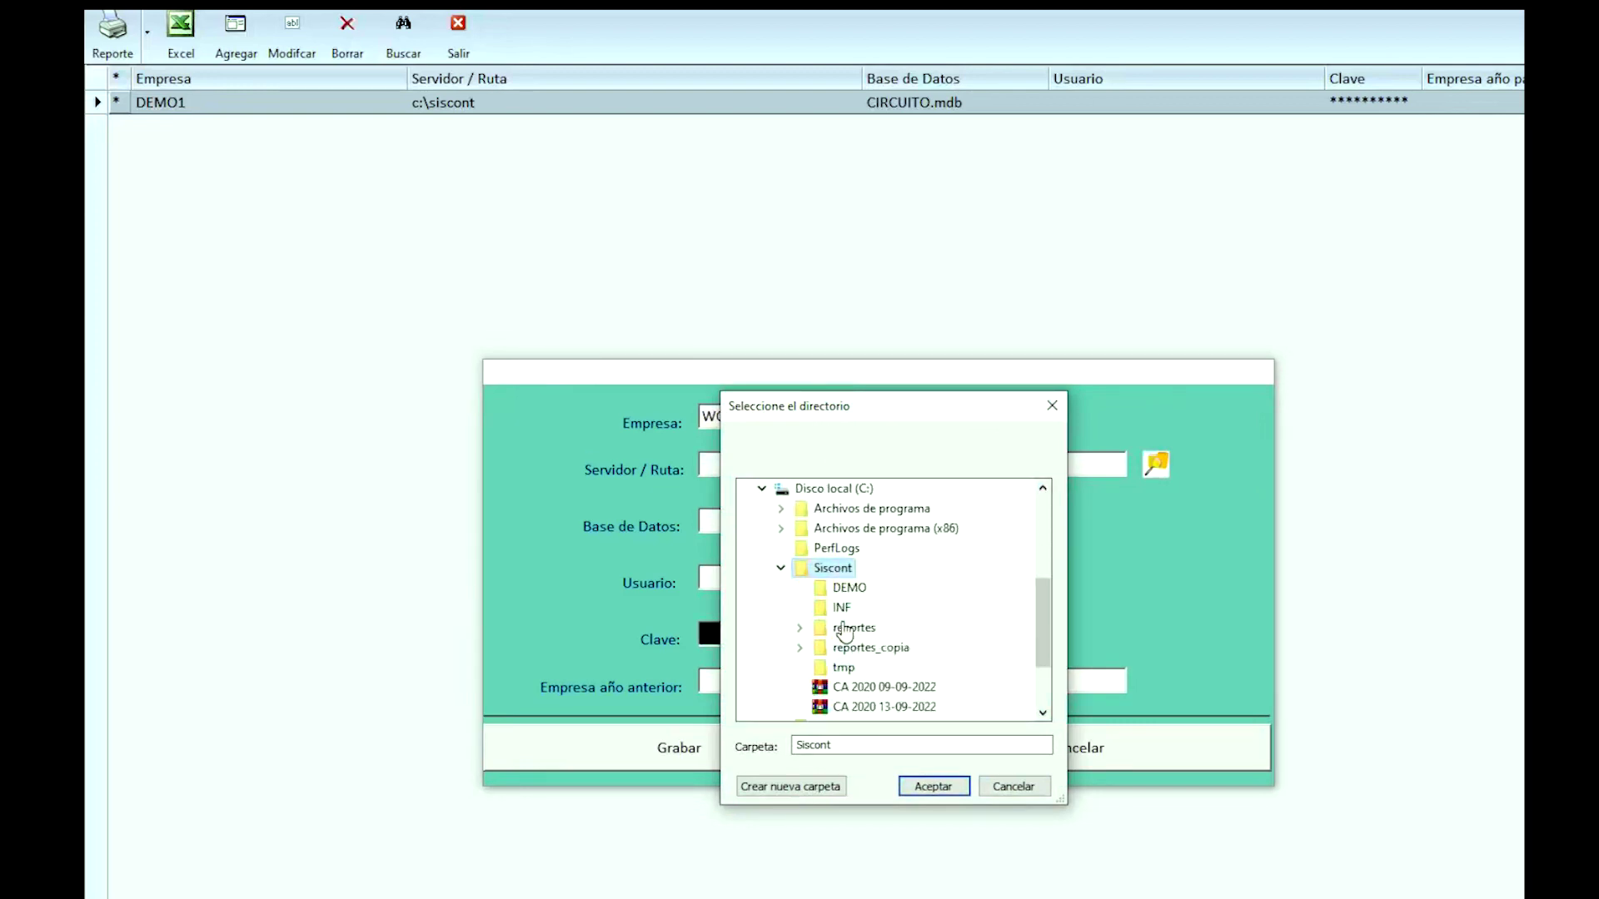
pyautogui.click(946, 787)
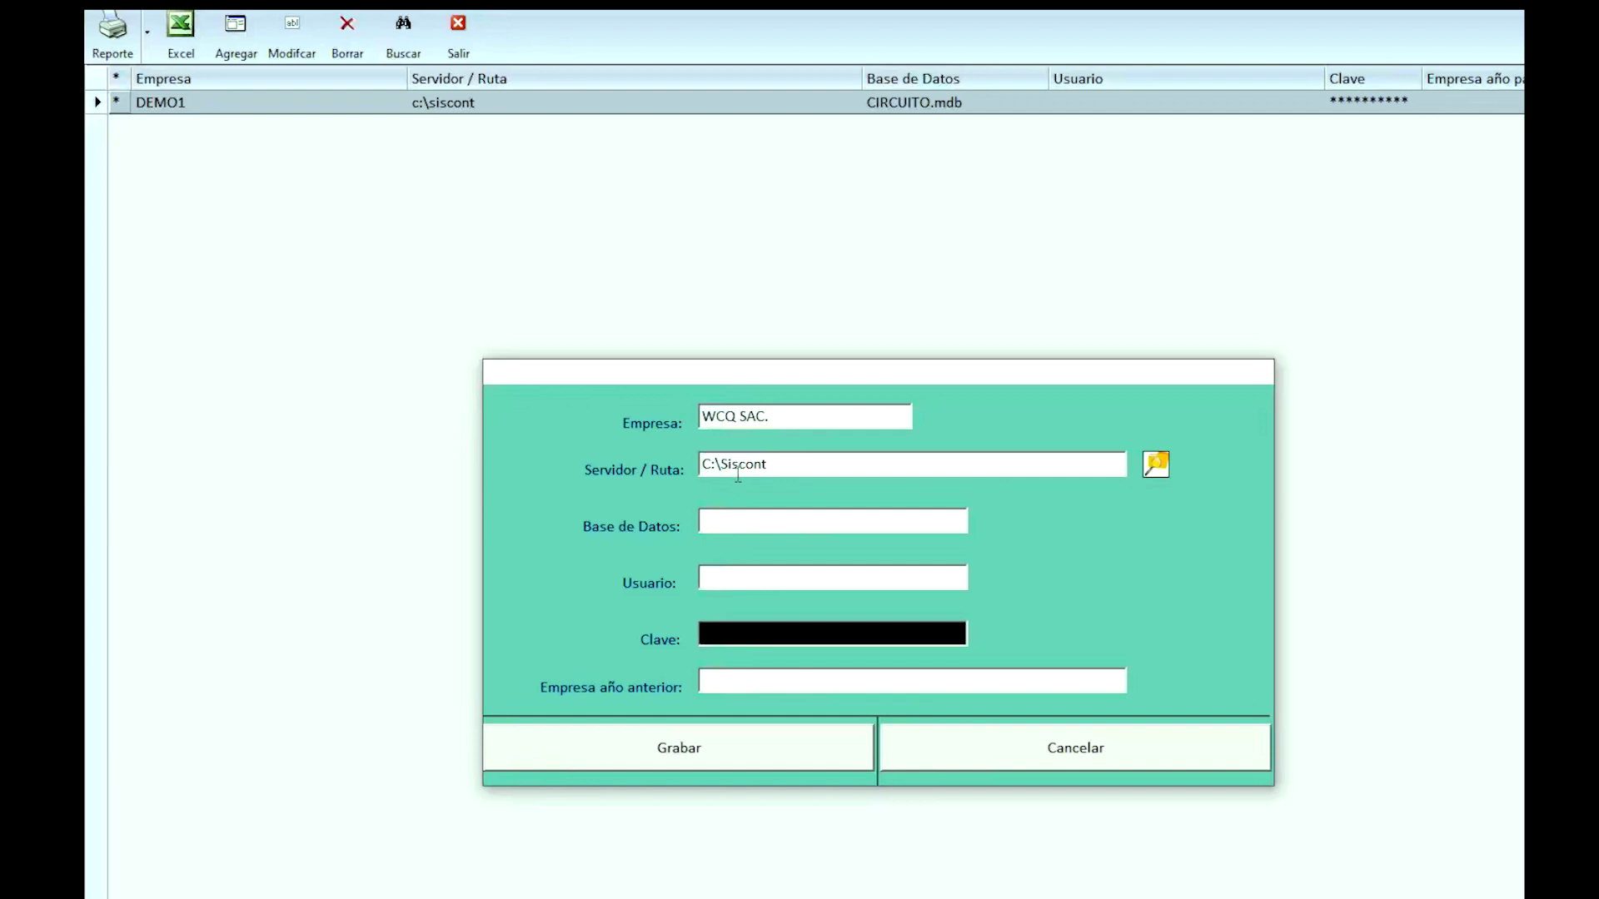
# Enter database WCQ.mdb and save the WCQ SAC. company record.
pyautogui.click(721, 516)
pyautogui.write('WCQ.mdb')
pyautogui.click(678, 754)
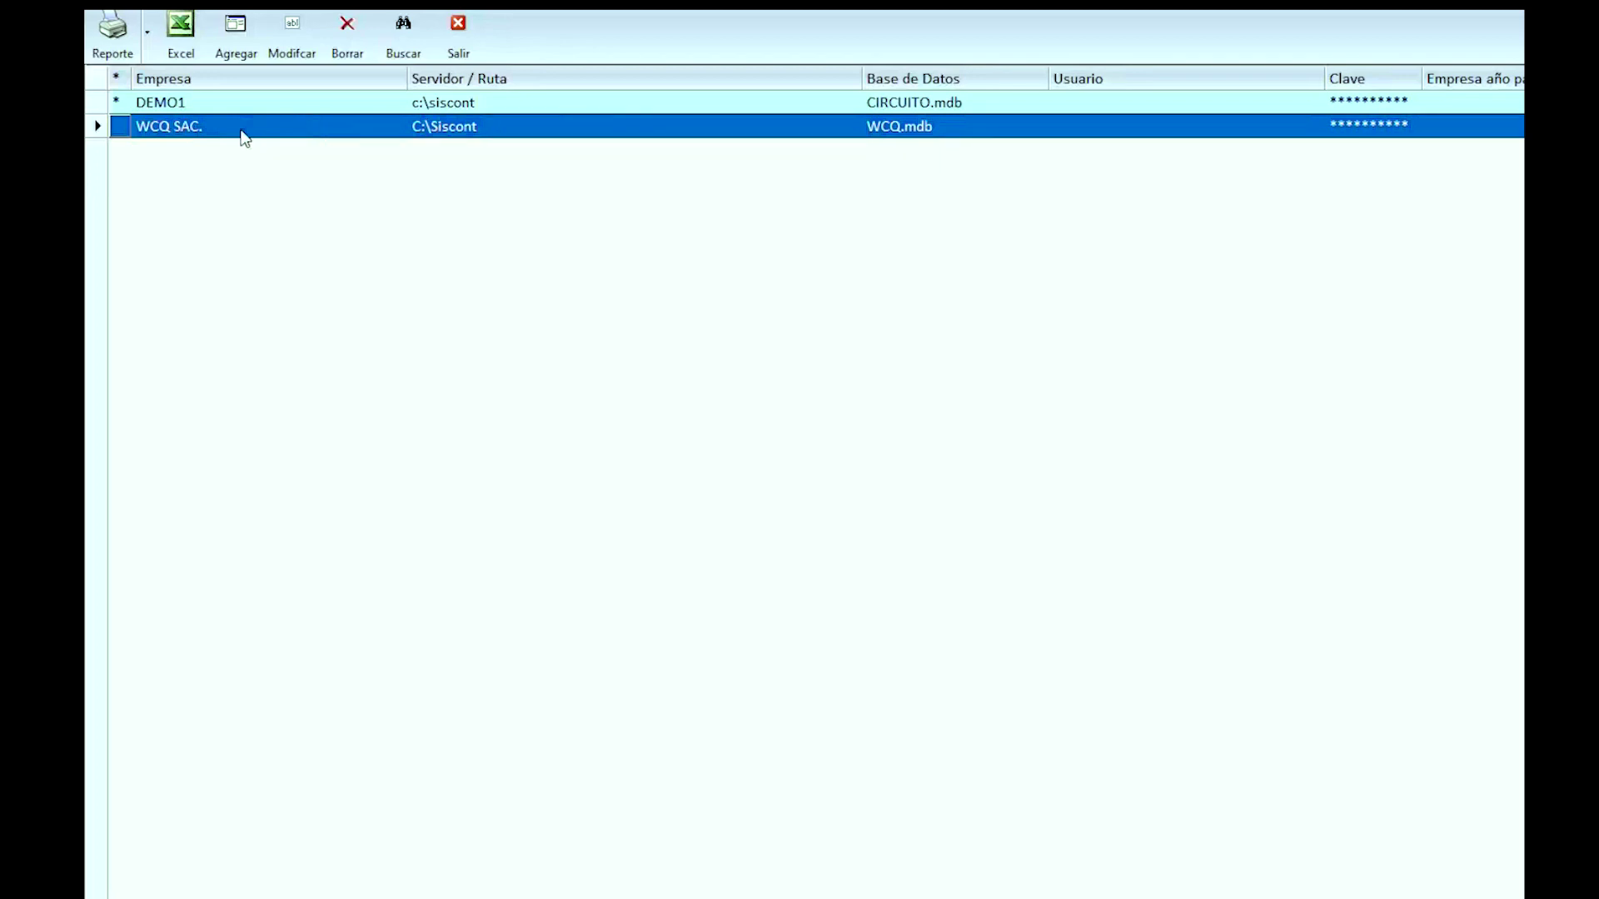
# Open WCQ SAC. and confirm creation of its missing folder.
pyautogui.doubleClick(244, 136)
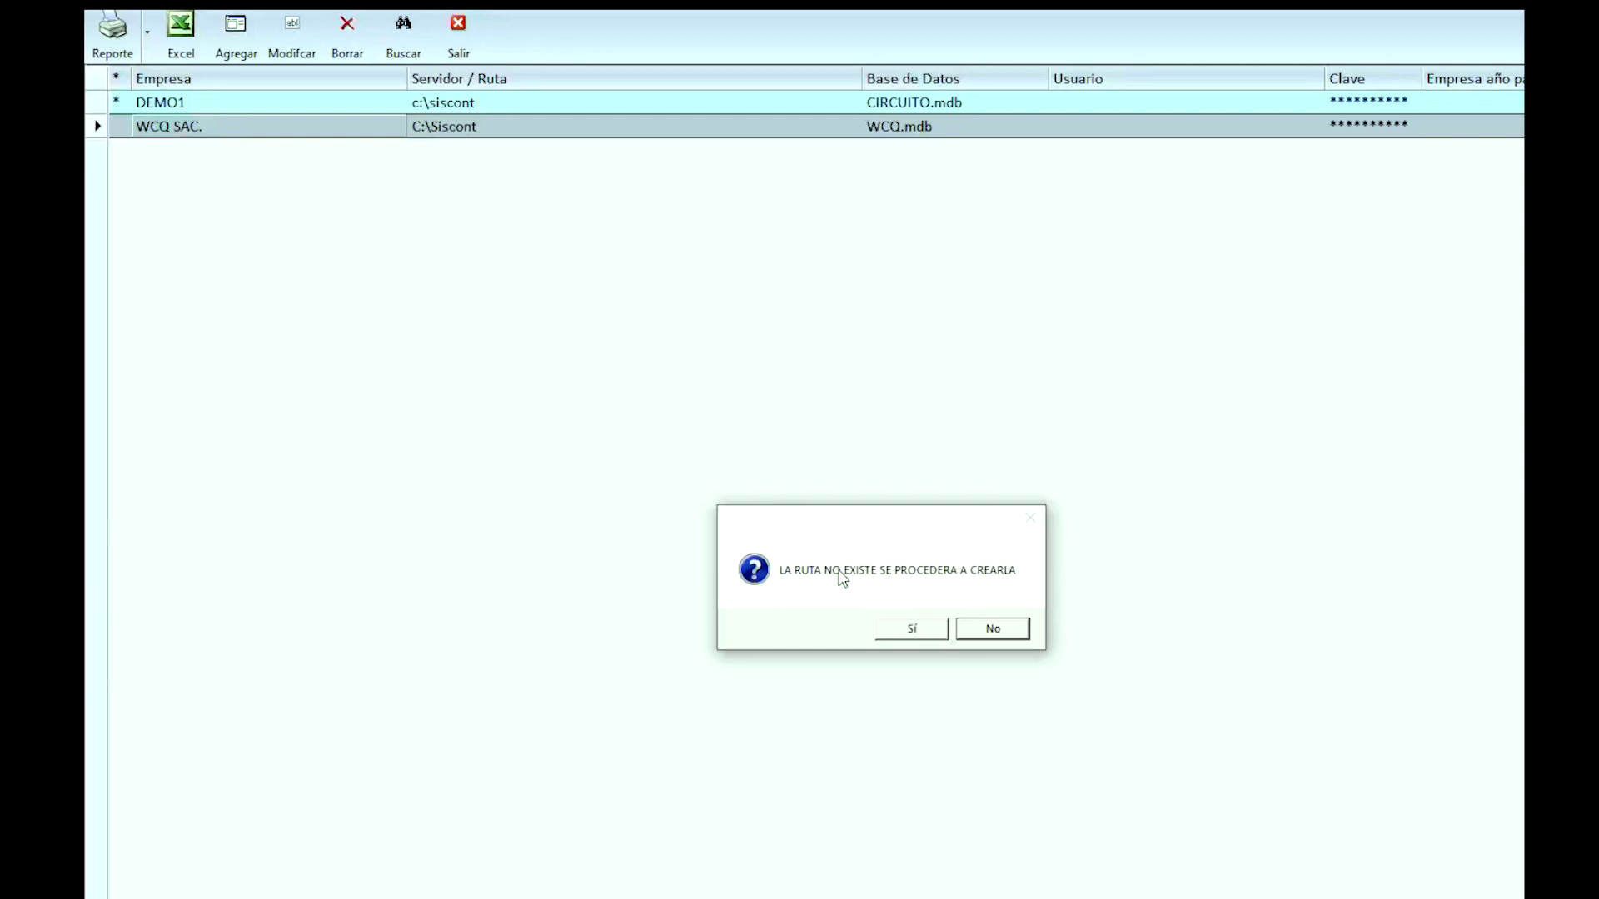
pyautogui.click(906, 635)
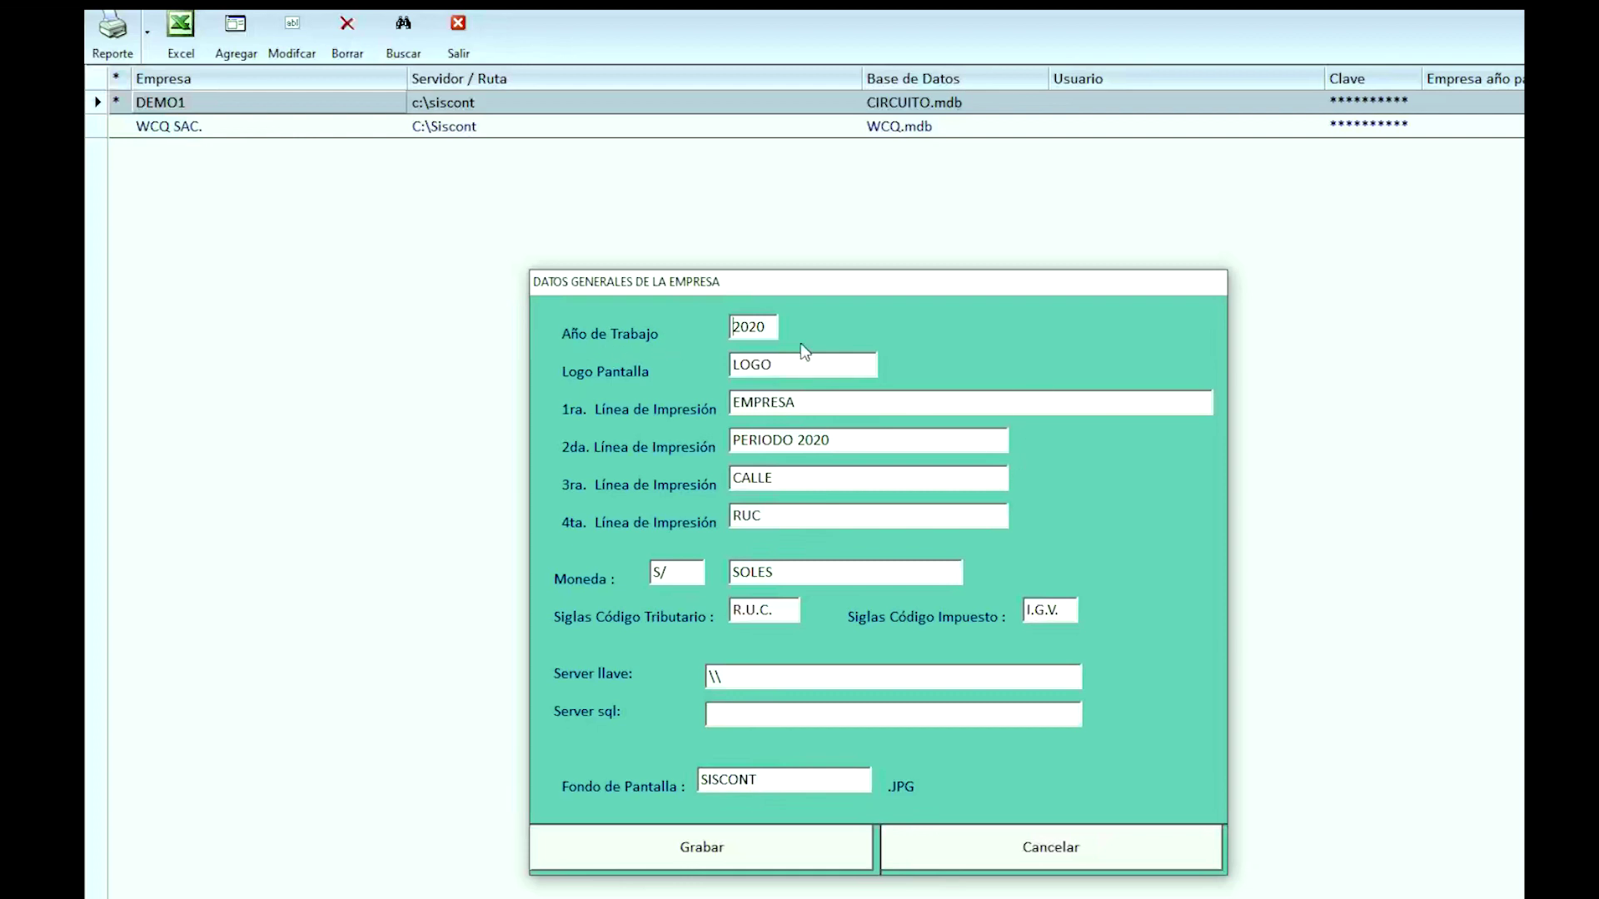
# Set the working year to 2022 and the logo and first print line to 'WCQ S.A.C.'.
pyautogui.press('BackSpace')
pyautogui.write('2')
pyautogui.press('BackSpace')
pyautogui.press('BackSpace')
pyautogui.press('BackSpace')
pyautogui.press('BackSpace')
pyautogui.write('w')
pyautogui.press('BackSpace')
pyautogui.write('WCQ SAC')
pyautogui.press('BackSpace')
pyautogui.press('BackSpace')
pyautogui.write('.A.C.')
pyautogui.press('Delete')
pyautogui.press('Delete')
pyautogui.press('Delete')
pyautogui.press('Delete')
pyautogui.press('Delete')
pyautogui.write('WCQ S.A.C.')
# Change the period to PERIODO 2022, enter the company's RUC, and save the general data.
pyautogui.press('BackSpace')
pyautogui.write('2')
pyautogui.press('Tab')
pyautogui.press('Tab')
pyautogui.press('BackSpace')
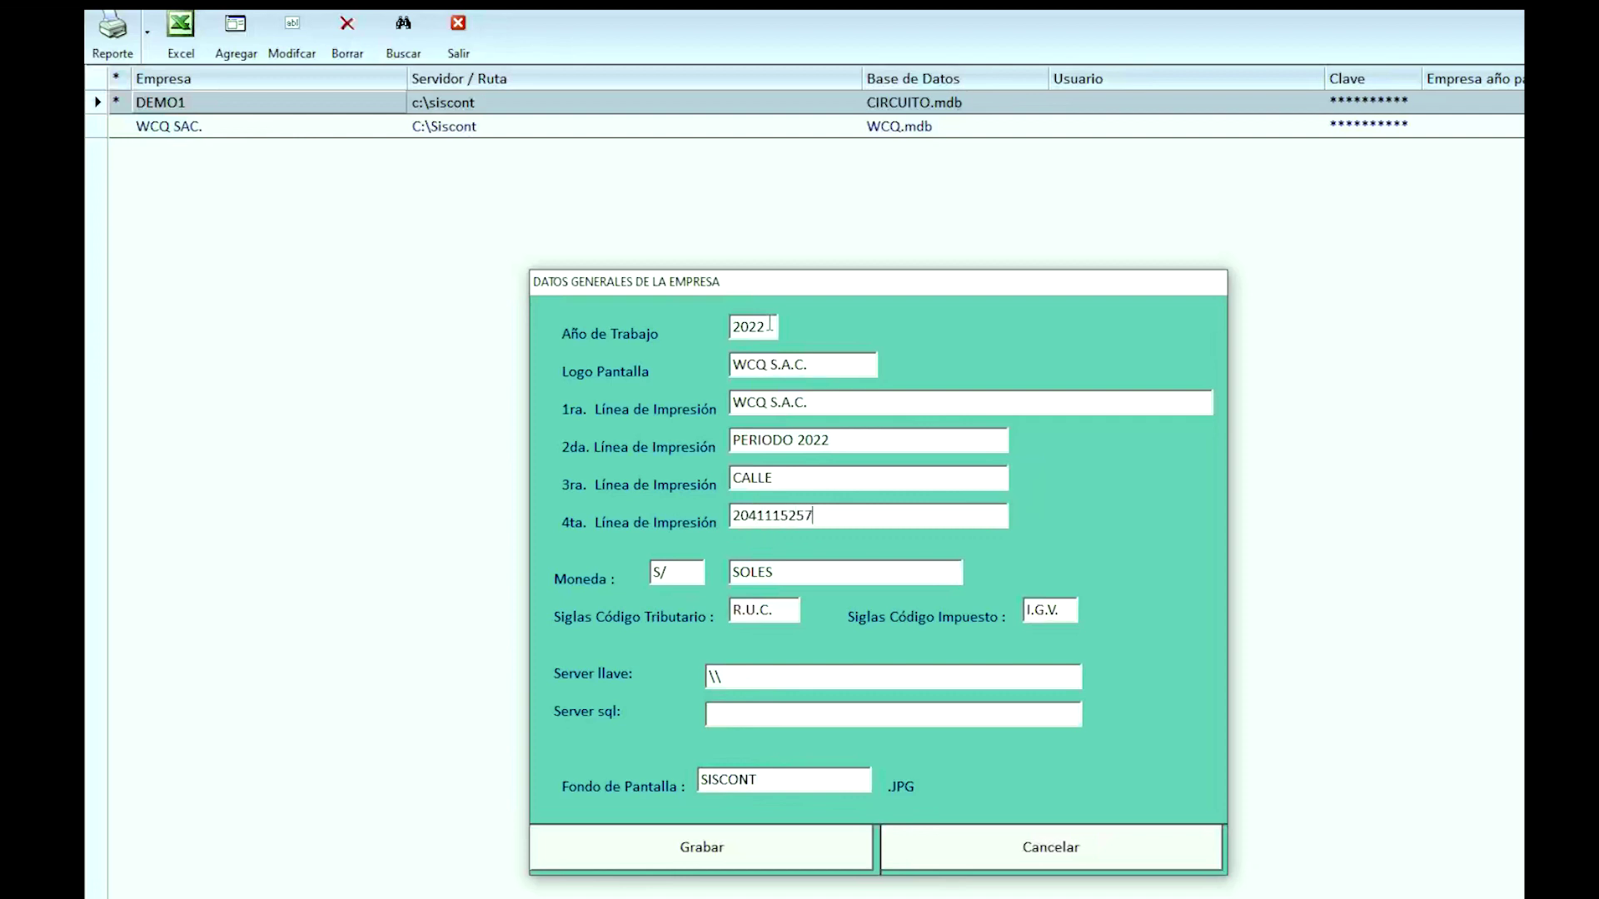
pyautogui.press('Tab')
pyautogui.press('Tab')
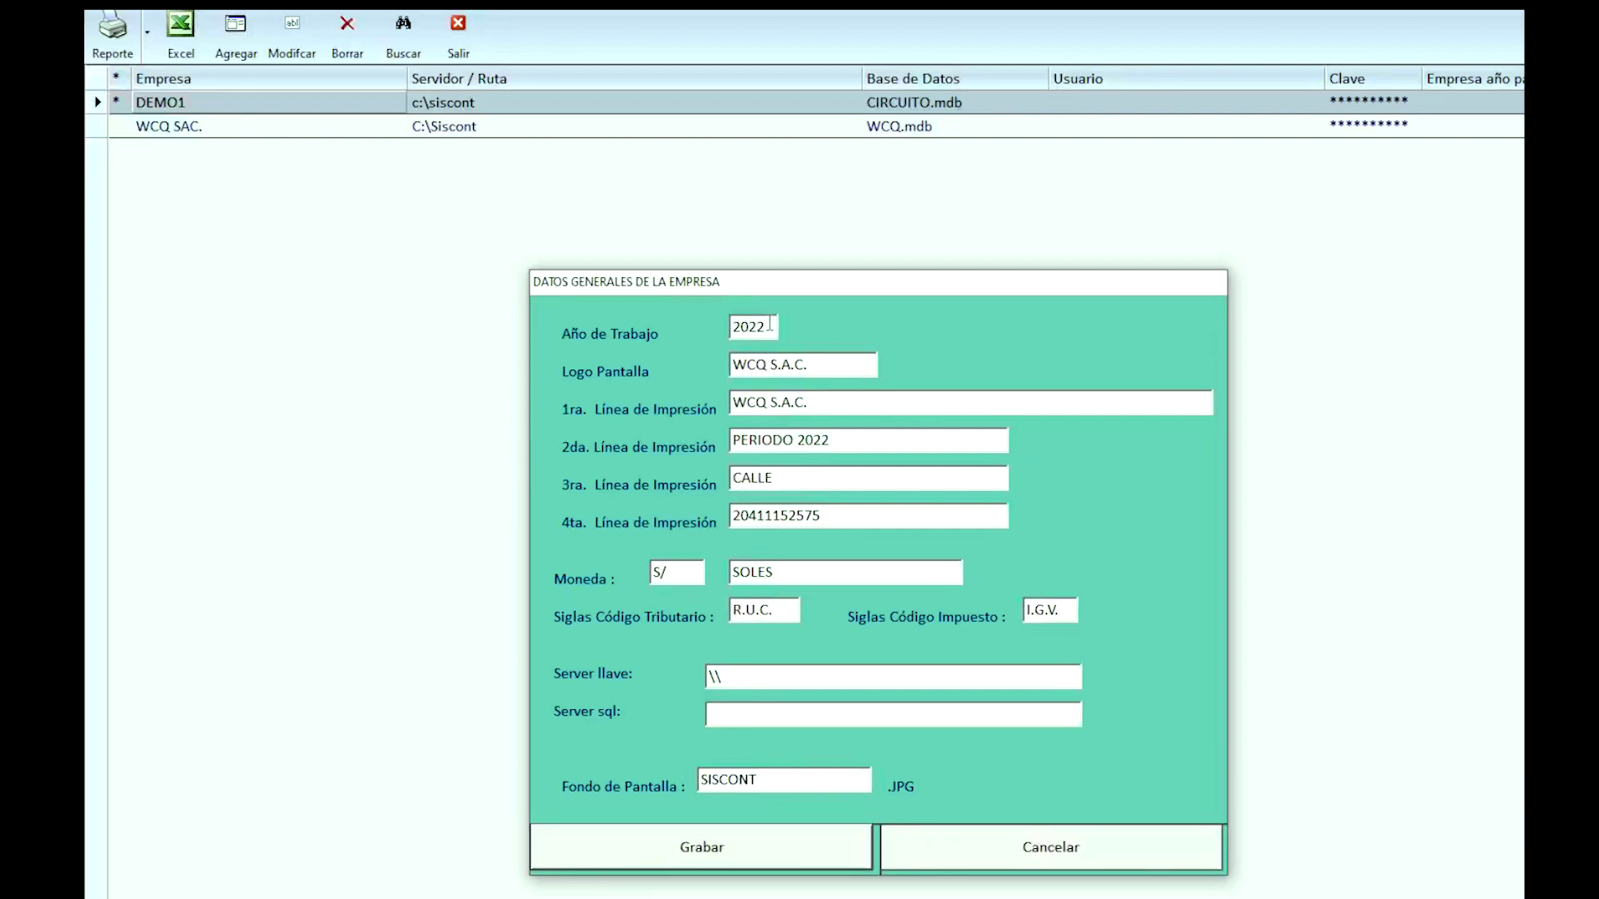
pyautogui.click(637, 848)
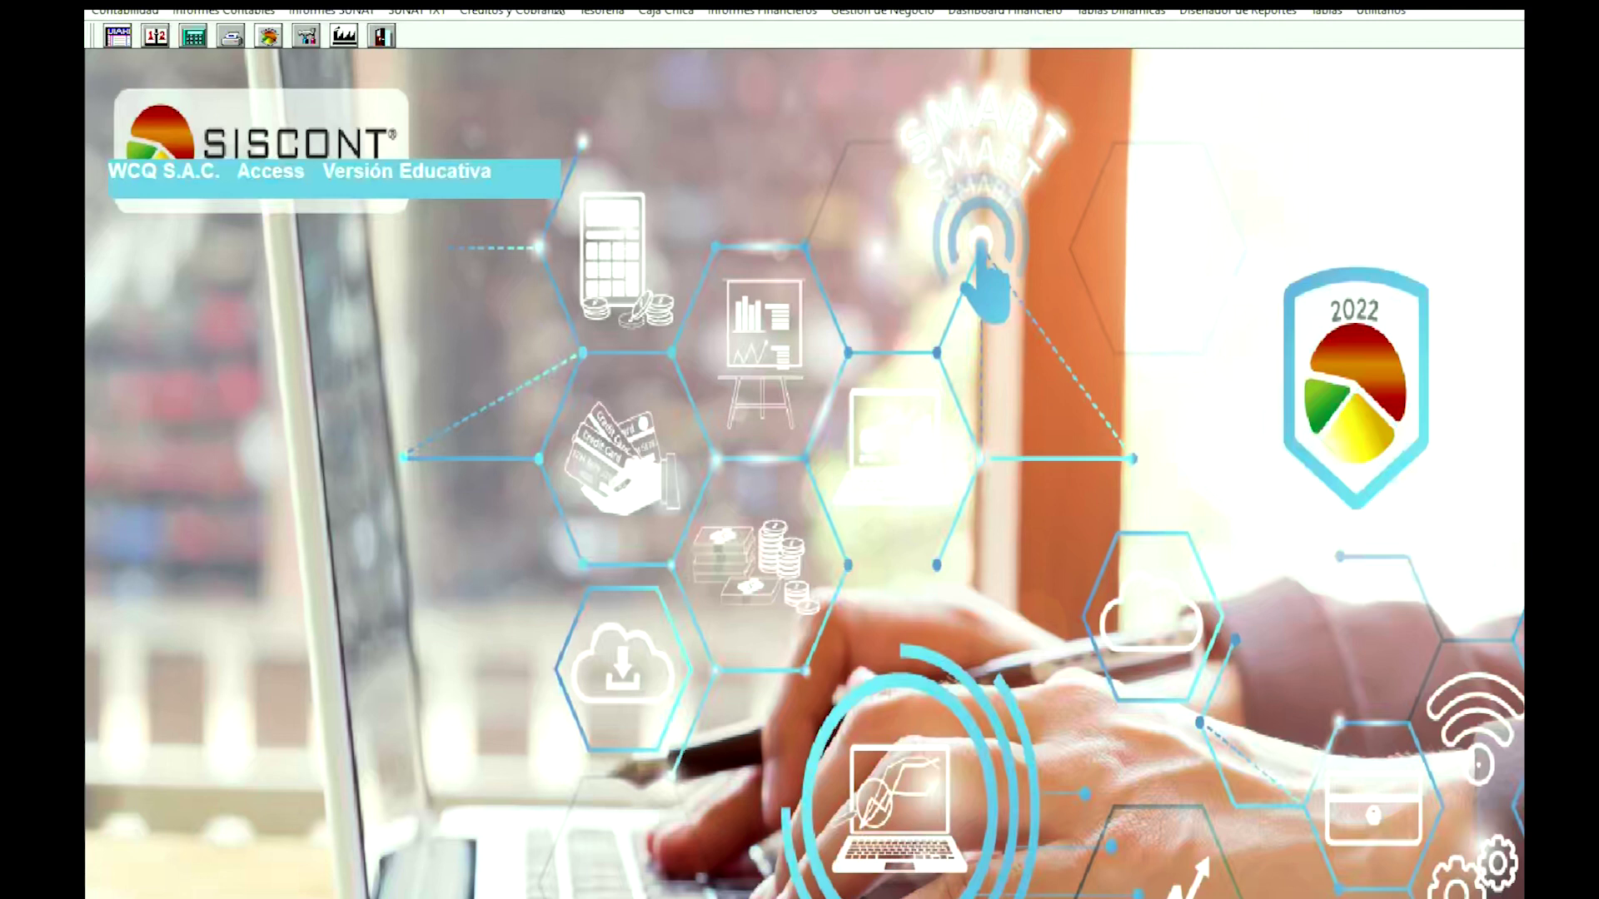
# Open the Utilitarios menu with WCQ S.A.C. active for 2022.
pyautogui.click(1370, 14)
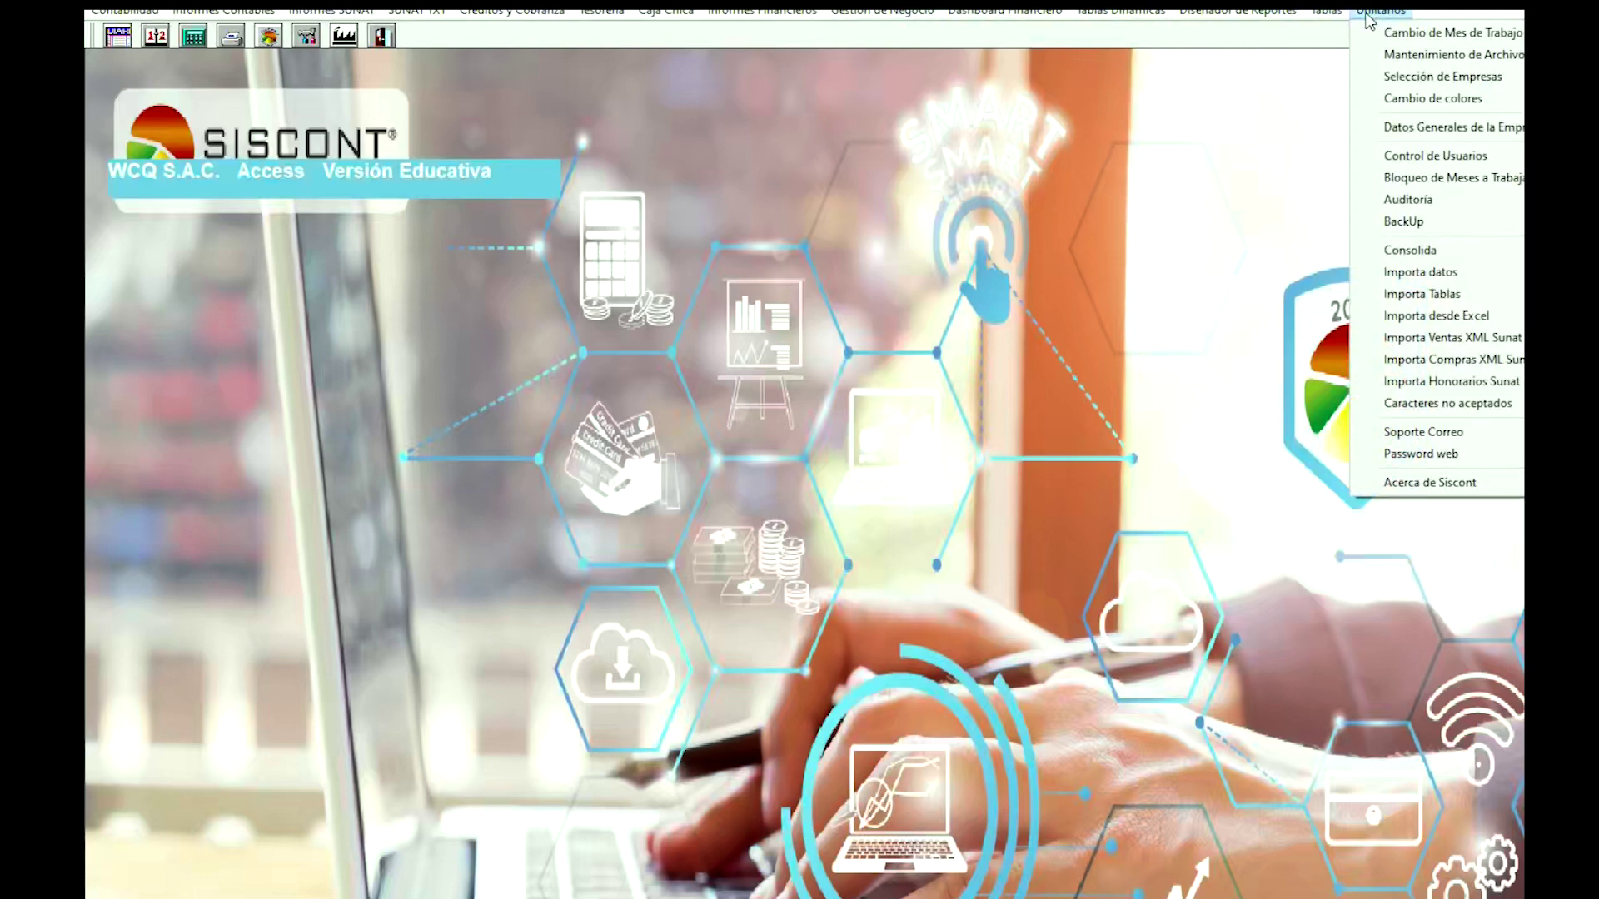
# Back up WCQ SAC. via Mantenimiento de Archivos to 'WCQ S.A.C. 13-09-2022.ZIP' in C:\Siscont.
pyautogui.click(1415, 78)
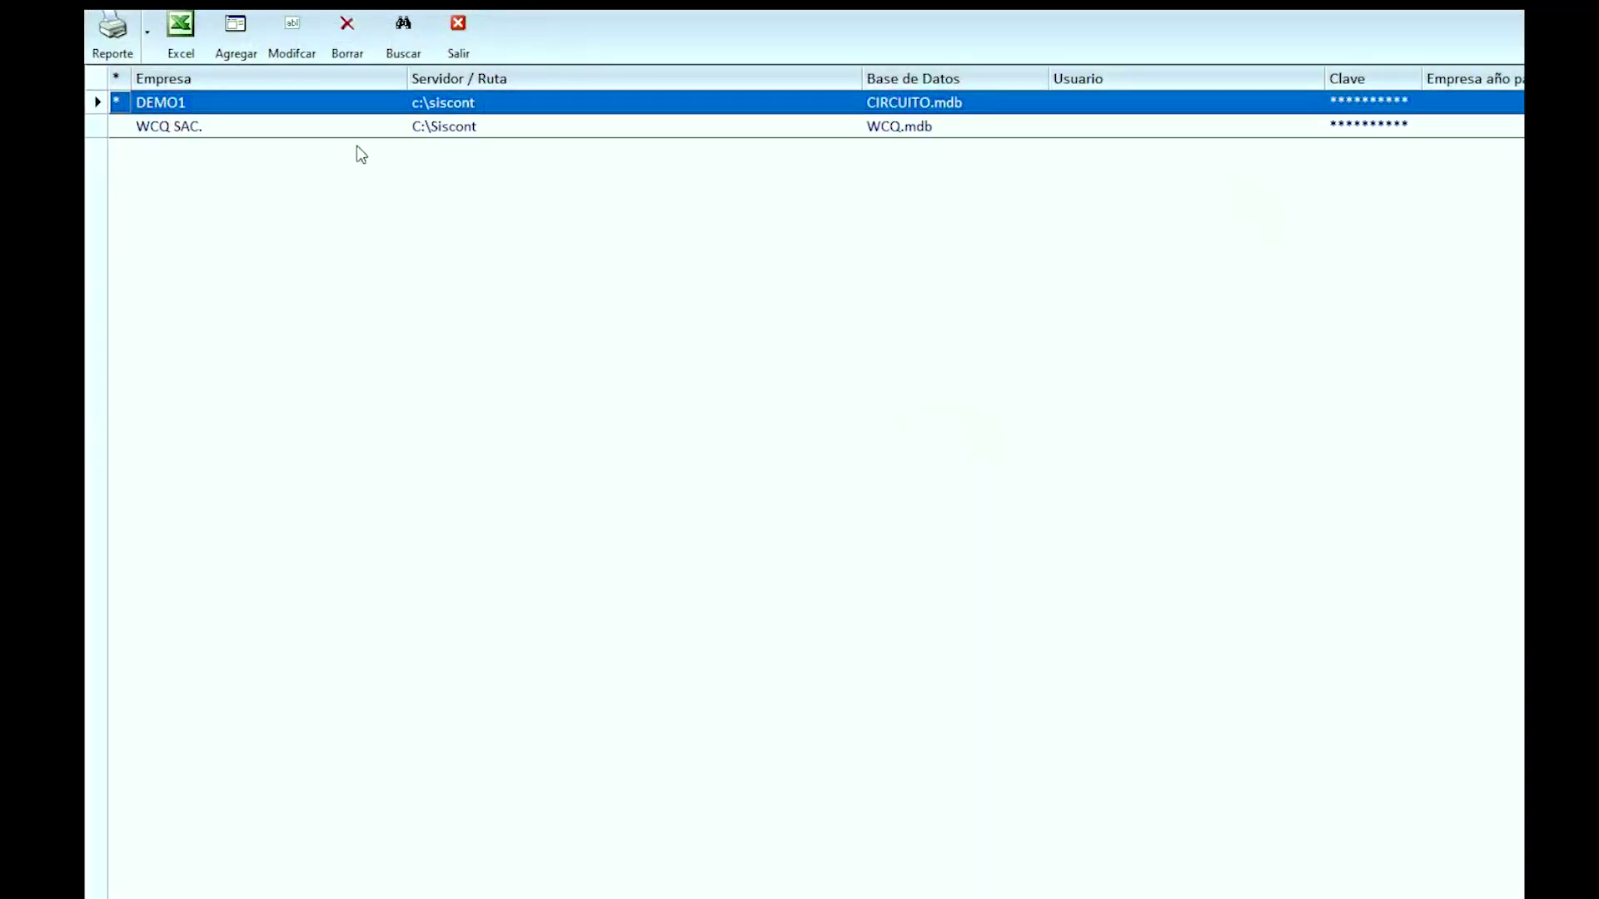
pyautogui.doubleClick(302, 129)
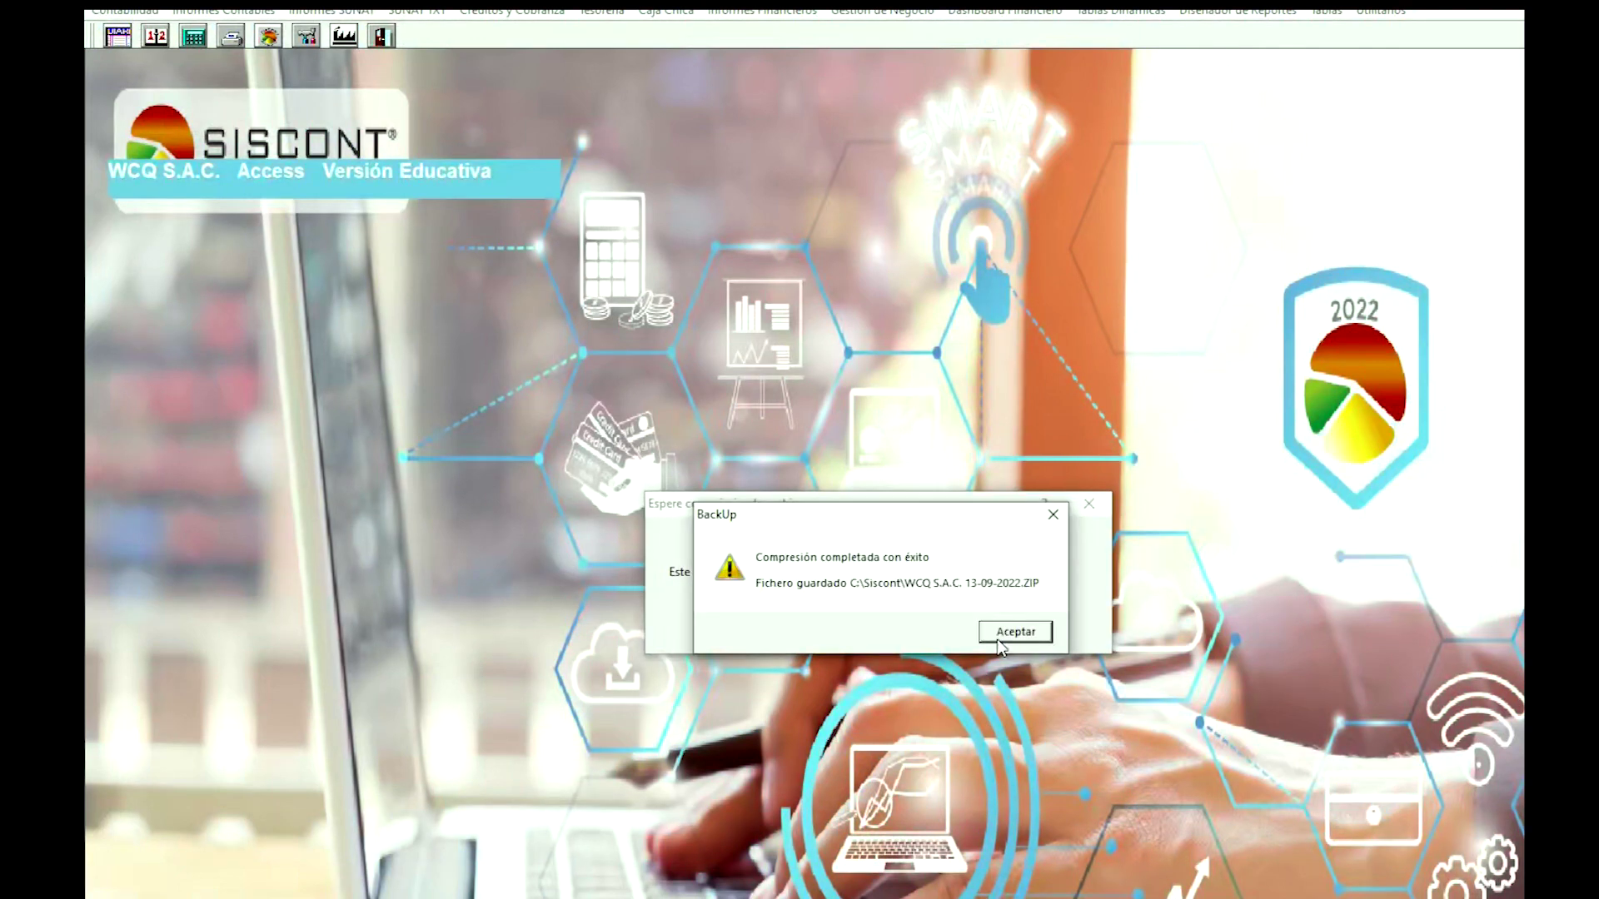
pyautogui.click(999, 637)
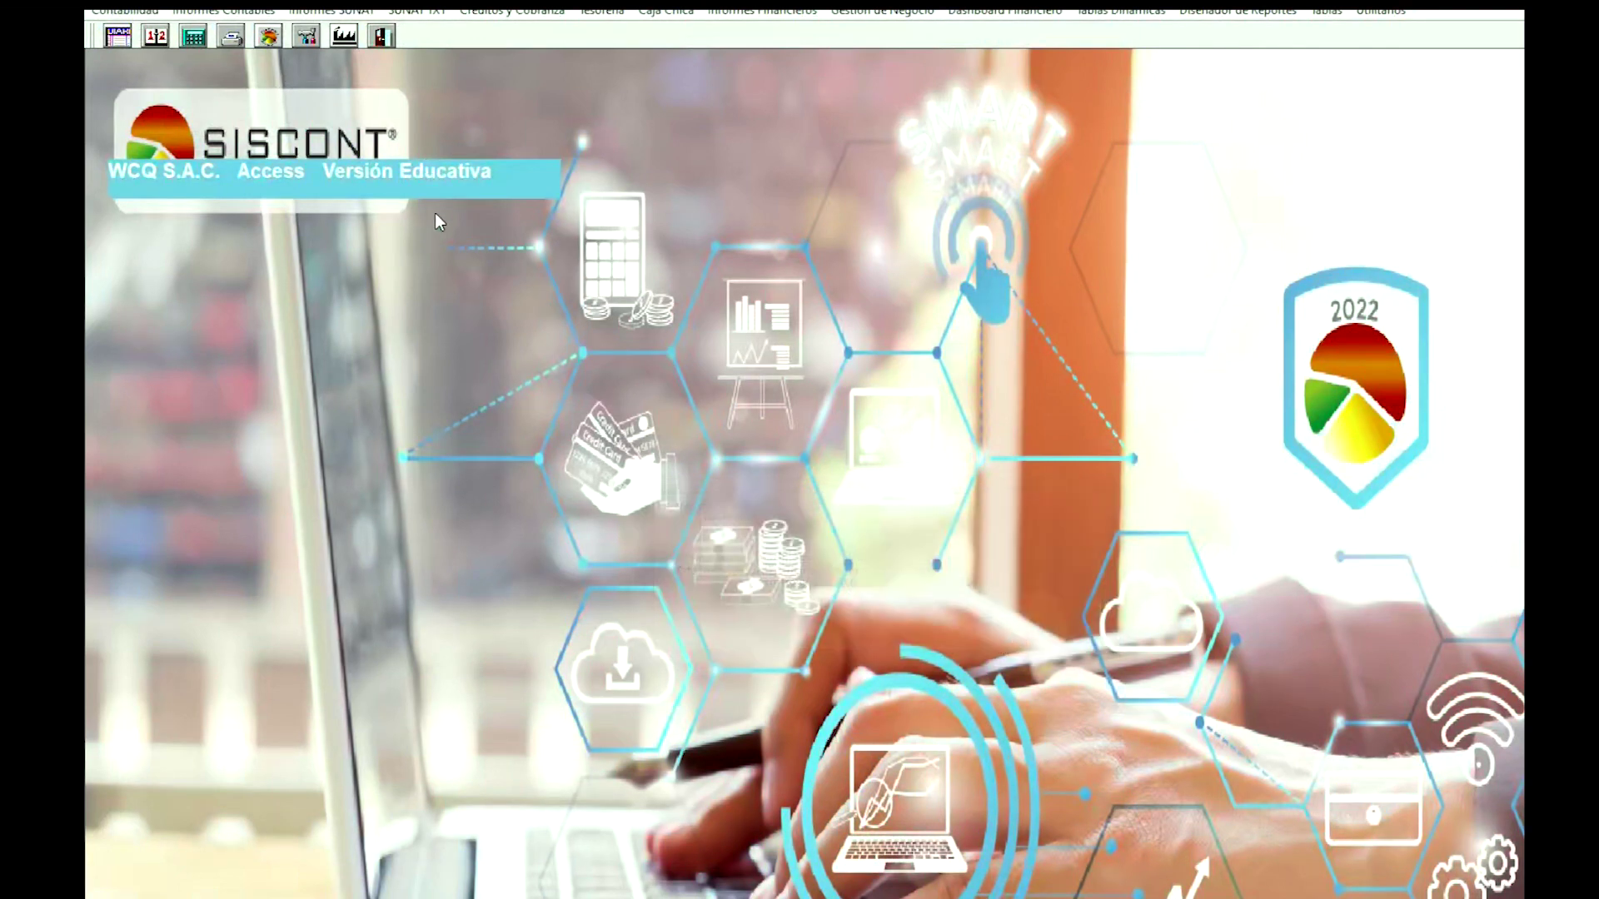